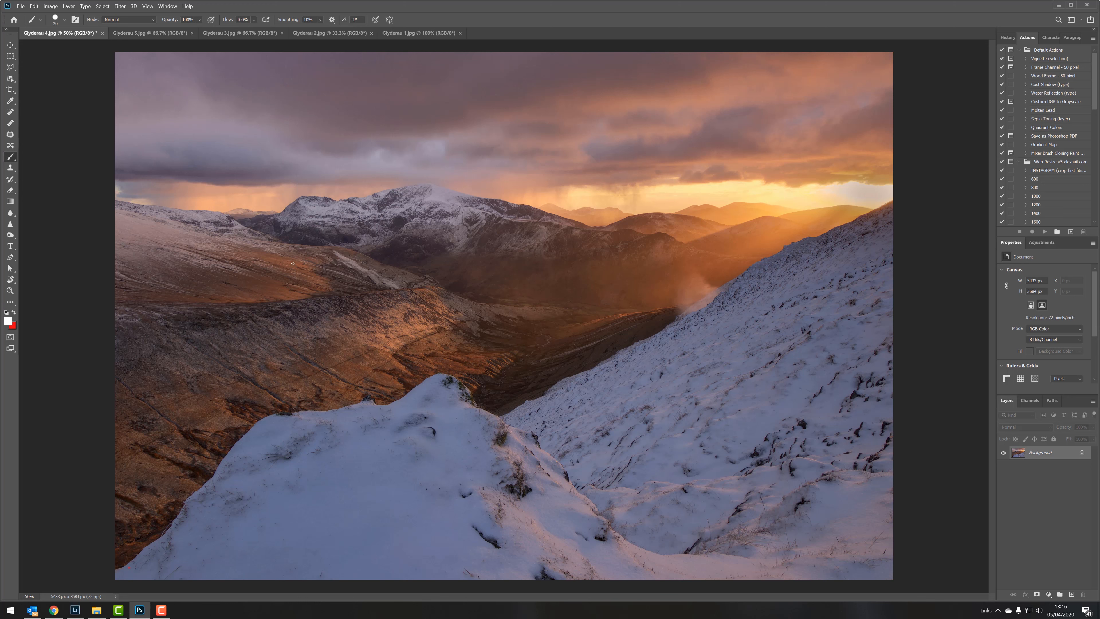
- Switch to the Glyderau 5.jpg image
left_click(171, 35)
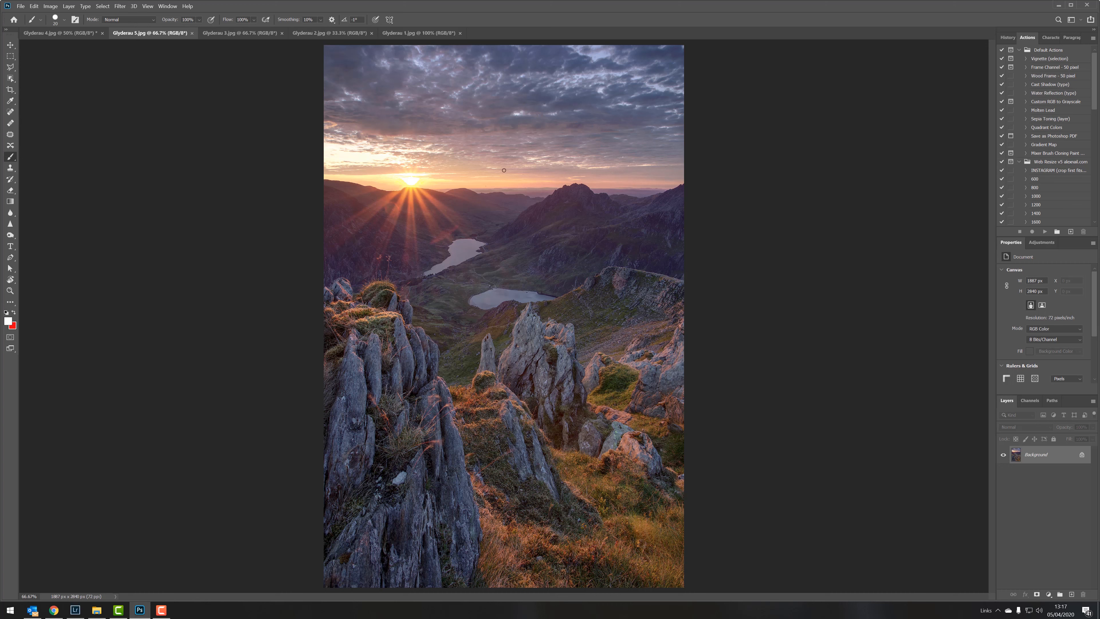
- Paint a white arrow pointing down the middle of the photo and undo it
mouse_move(504, 76)
left_mouse_down()
mouse_move(514, 540)
mouse_move(503, 516)
mouse_move(533, 504)
left_mouse_up()
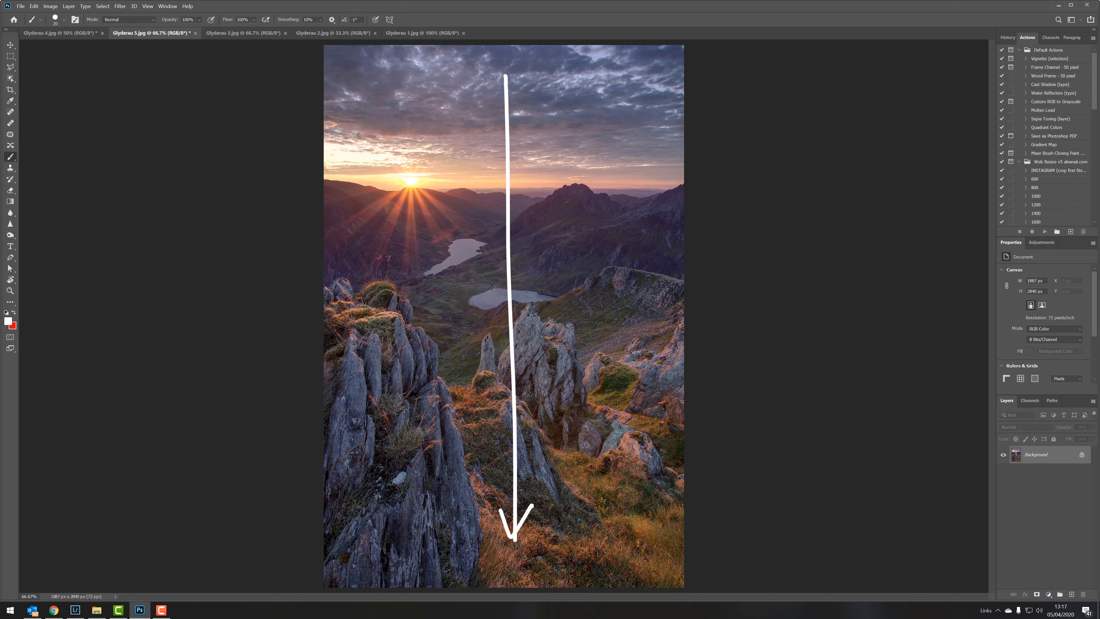
key("ctrl+z")
key("ctrl+z")
- Paint red horizontal lines across the upper sky and the lower foreground, and undo both
key("x")
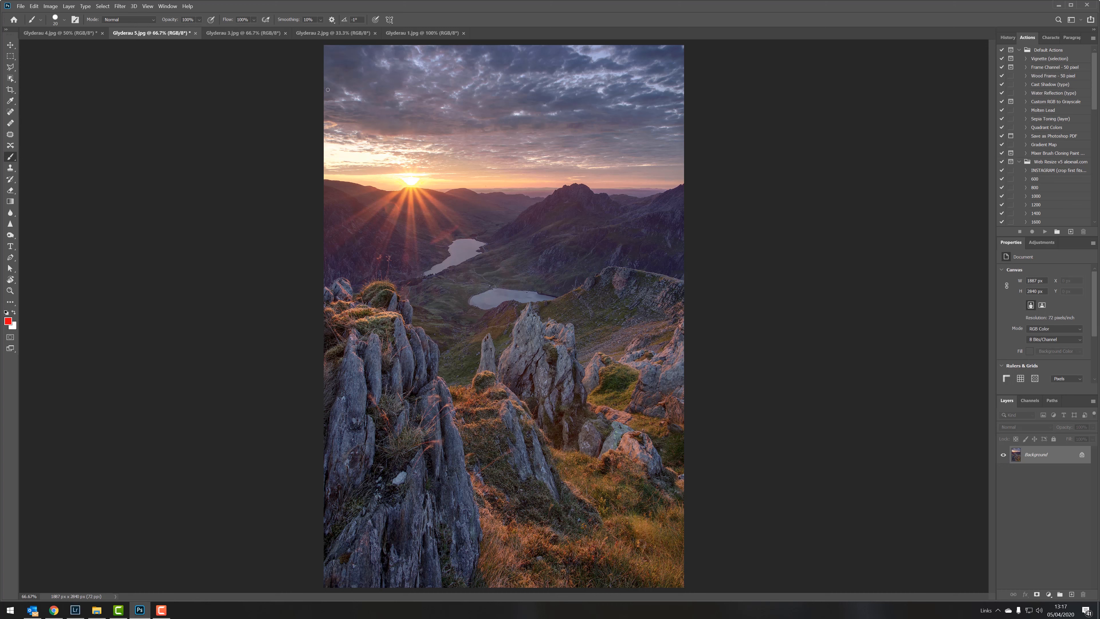
left_click_drag(316, 82, 689, 83)
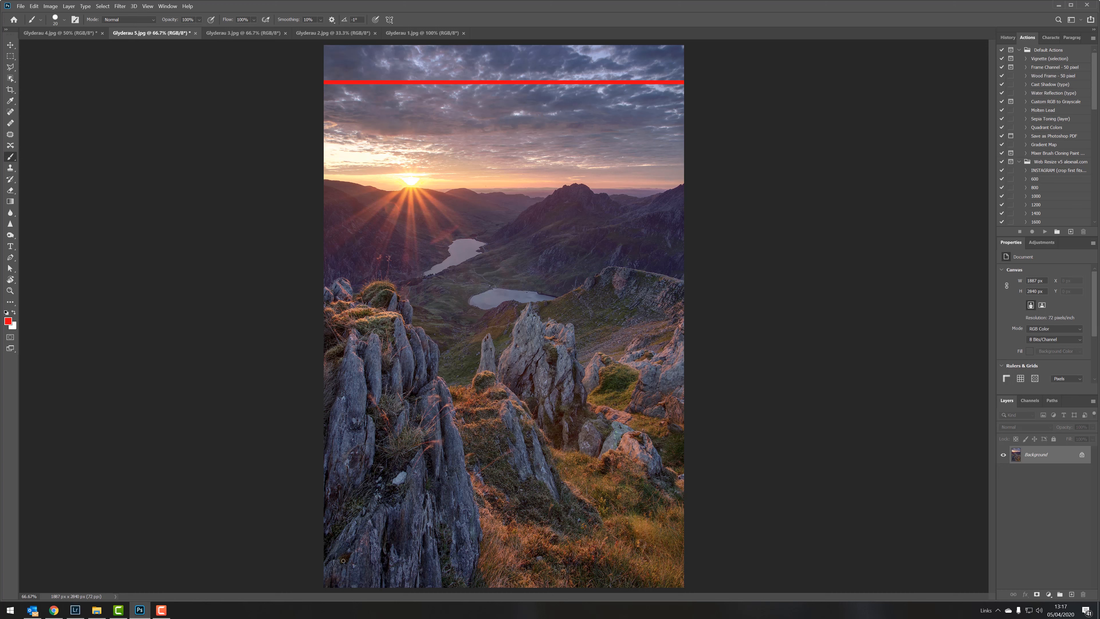
left_click_drag(309, 558, 887, 541)
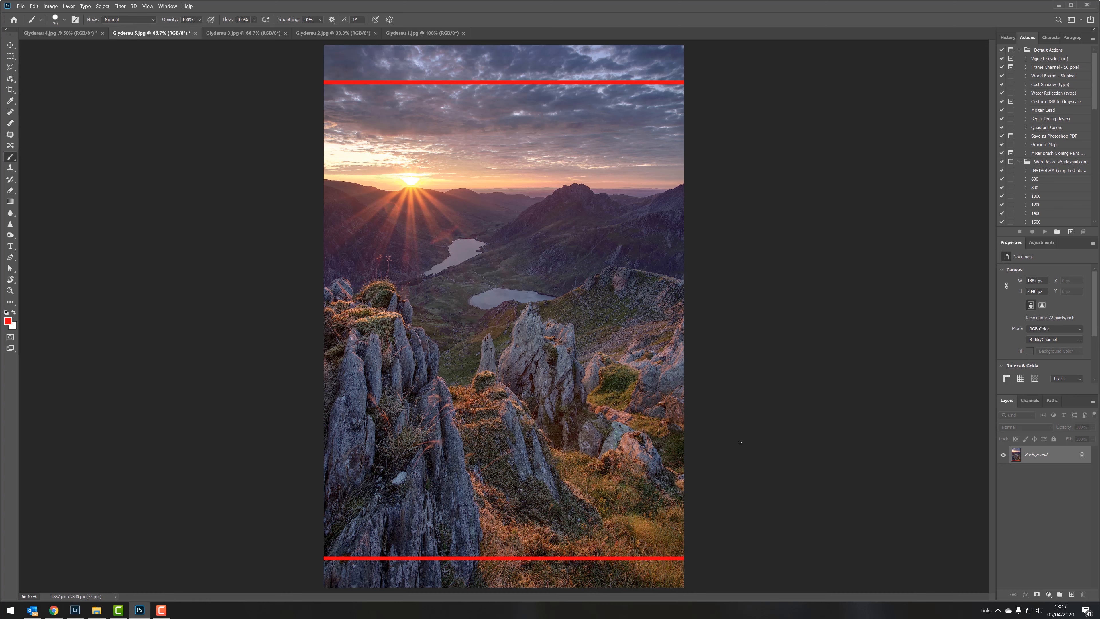
key("ctrl+z")
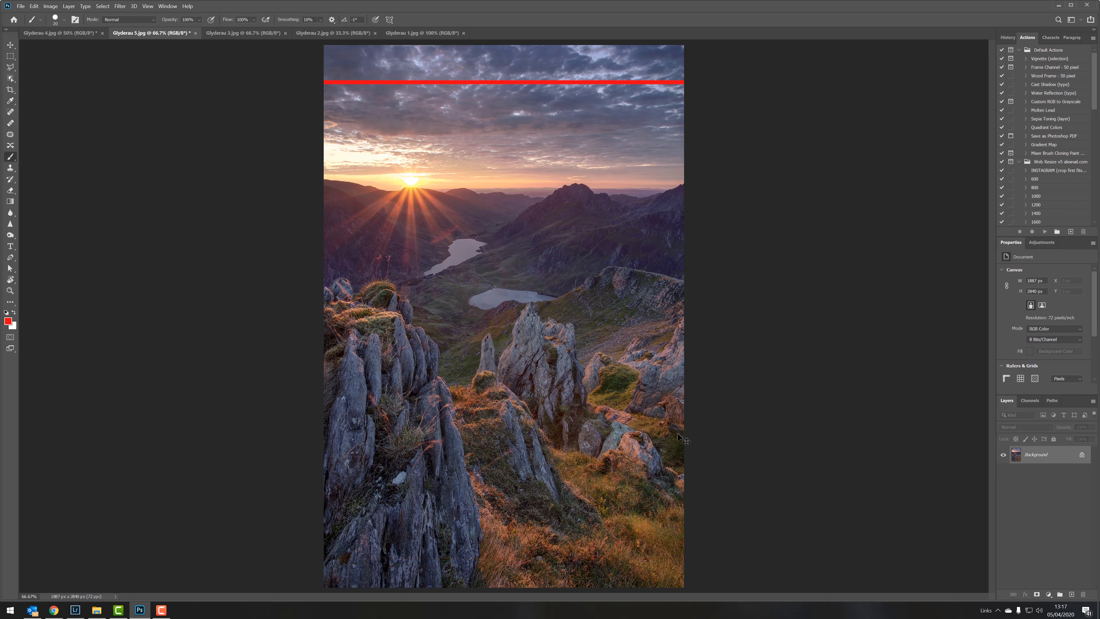
key("ctrl+z")
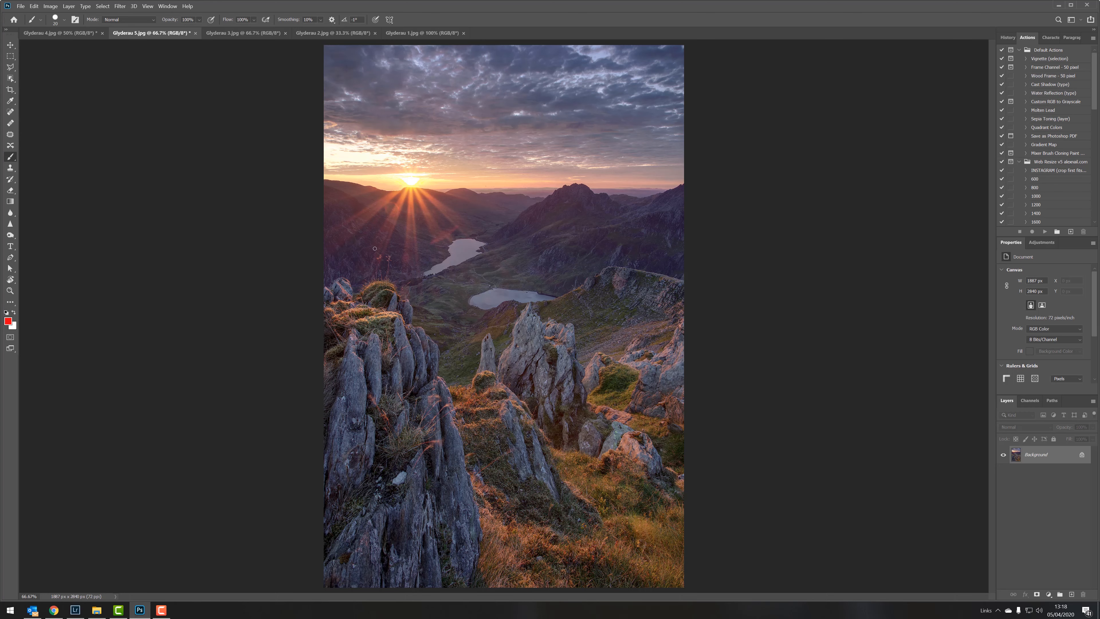
- Add a Curves adjustment layer and move the Red channel's black point to input 54, output 0
key("ctrl+plus")
key("ctrl+plus")
key("ctrl+plus")
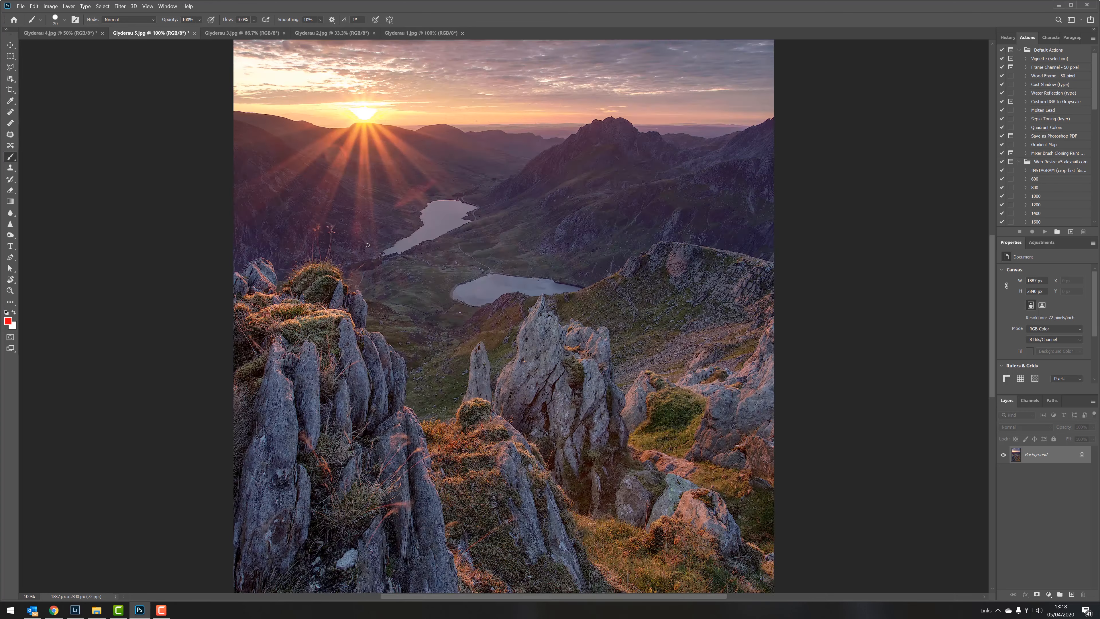
mouse_move(397, 234)
left_mouse_down()
mouse_move(613, 369)
mouse_move(707, 501)
left_mouse_up()
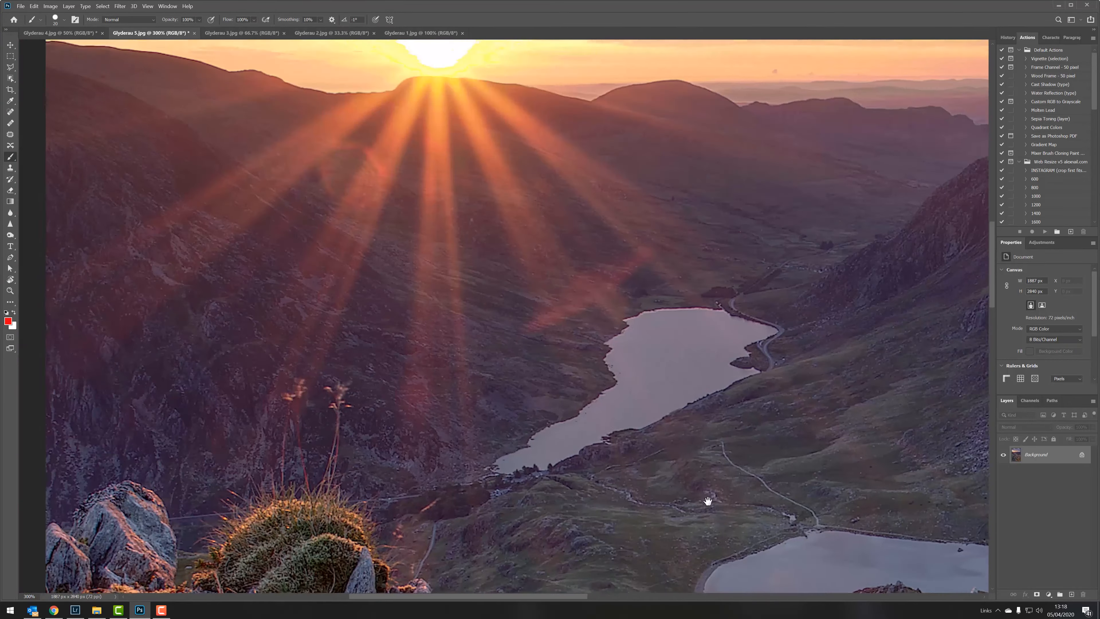
left_click_drag(536, 214, 523, 312)
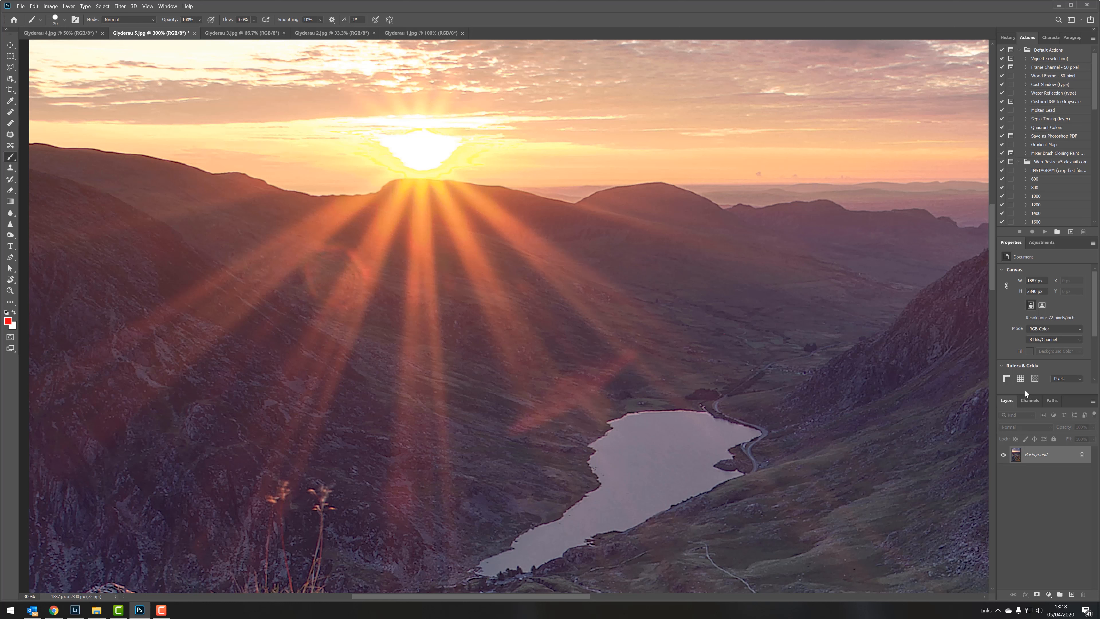
left_click(1050, 598)
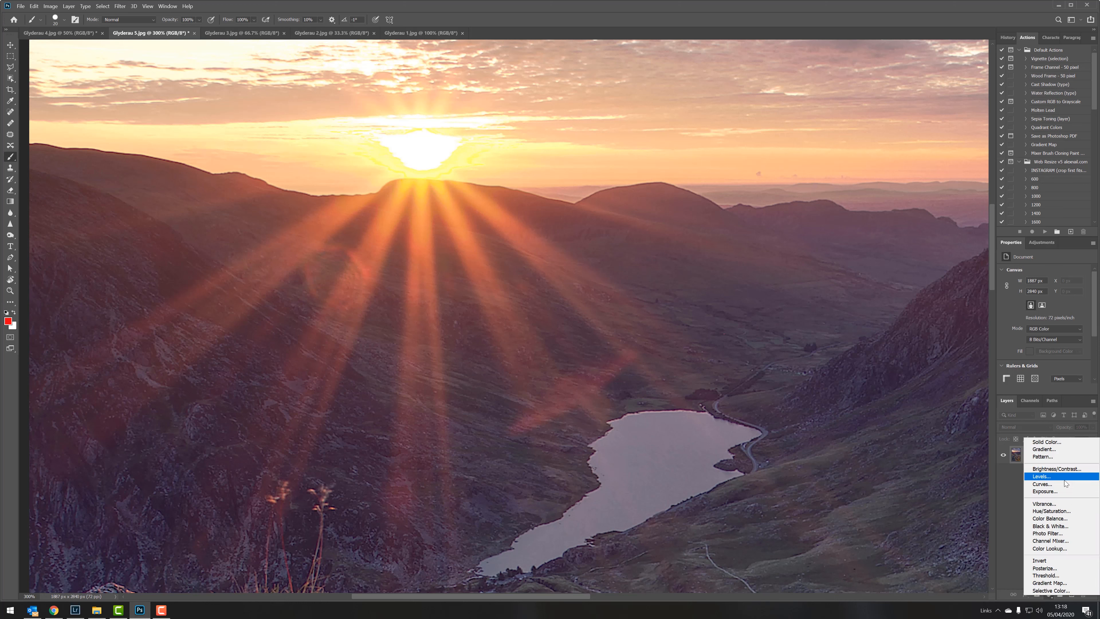
left_click(1048, 484)
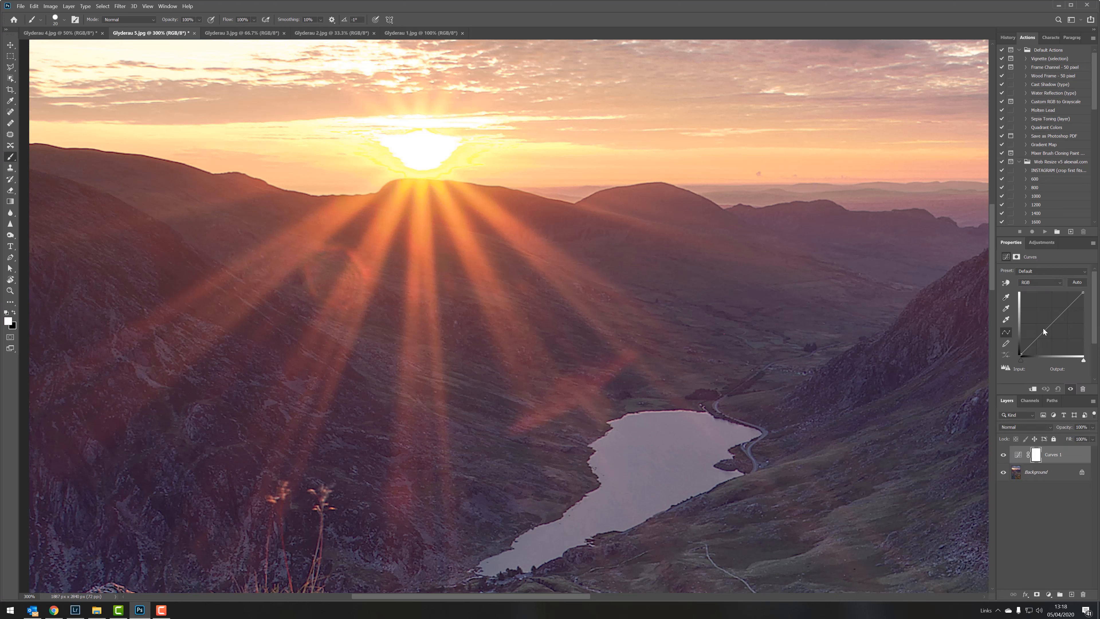
left_click(1058, 282)
left_click(1036, 298)
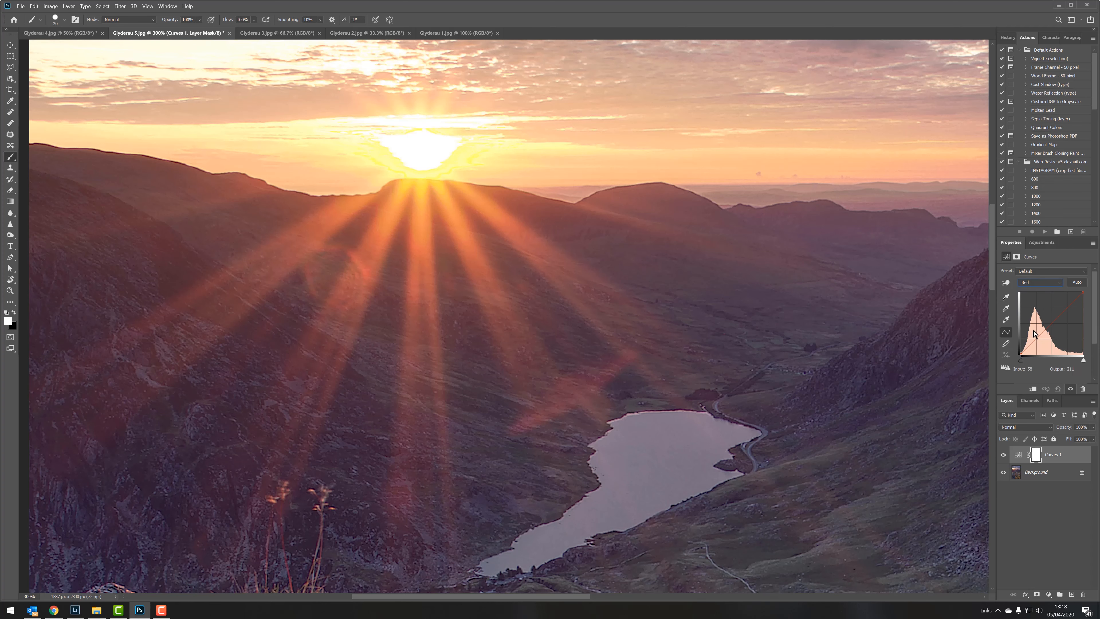
left_click_drag(1021, 363, 1033, 362)
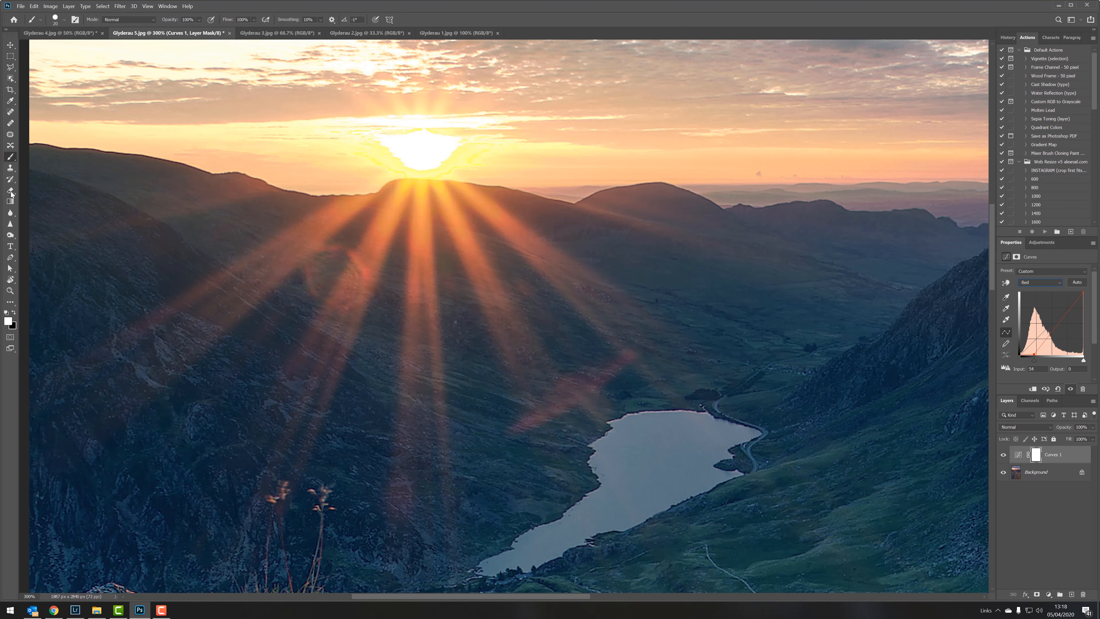
- Invert the Curves layer mask to black, keeping the Brush tool ready for painting
left_click(11, 202)
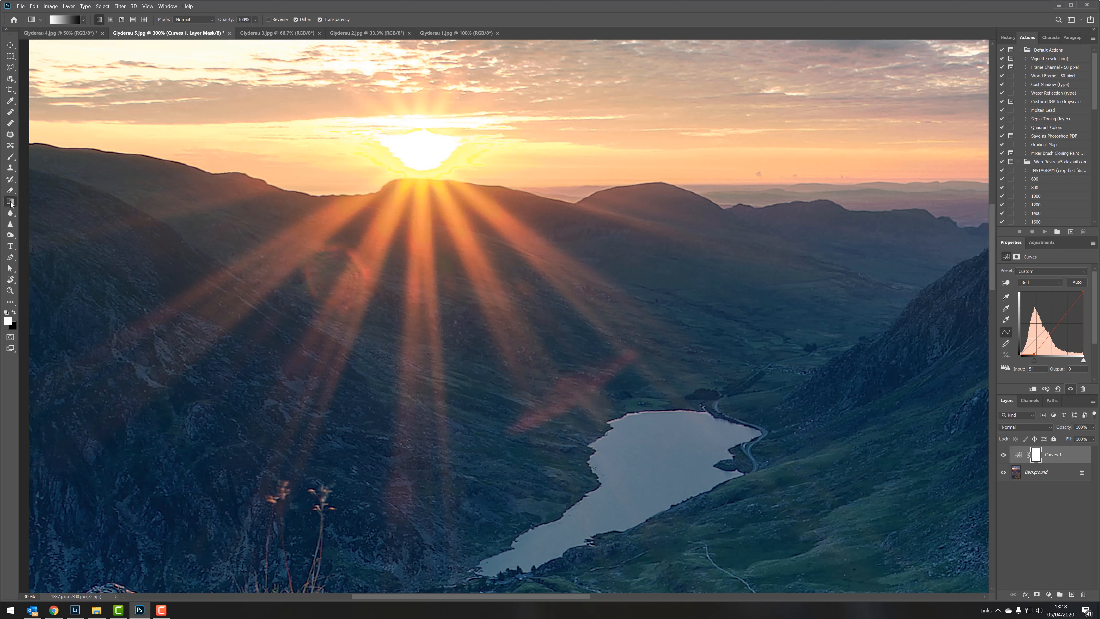
left_click(10, 156)
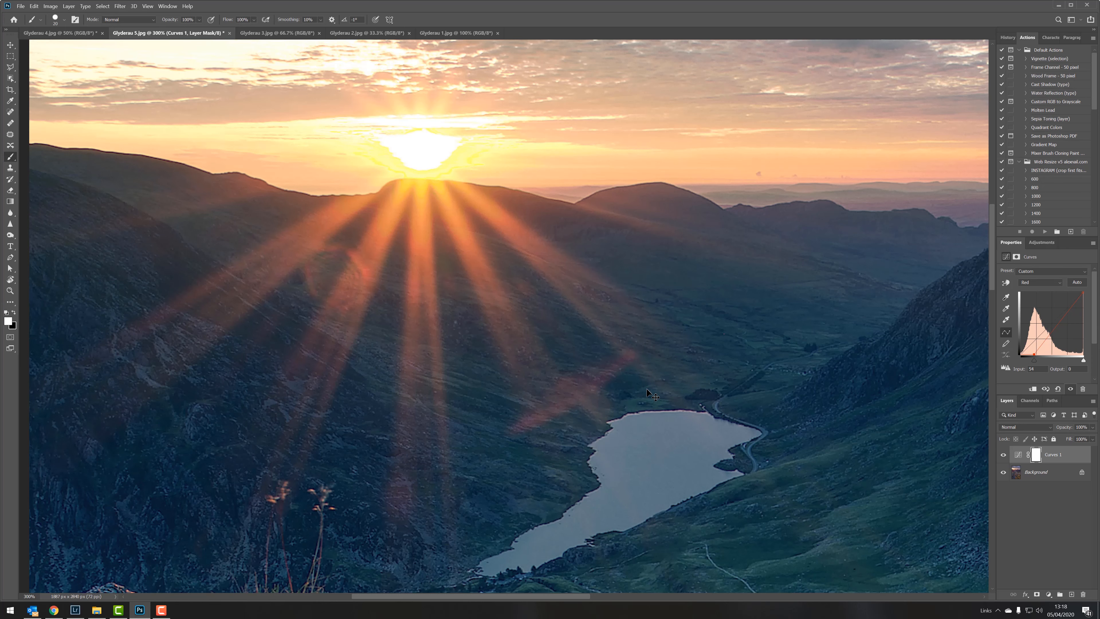
key("ctrl+i")
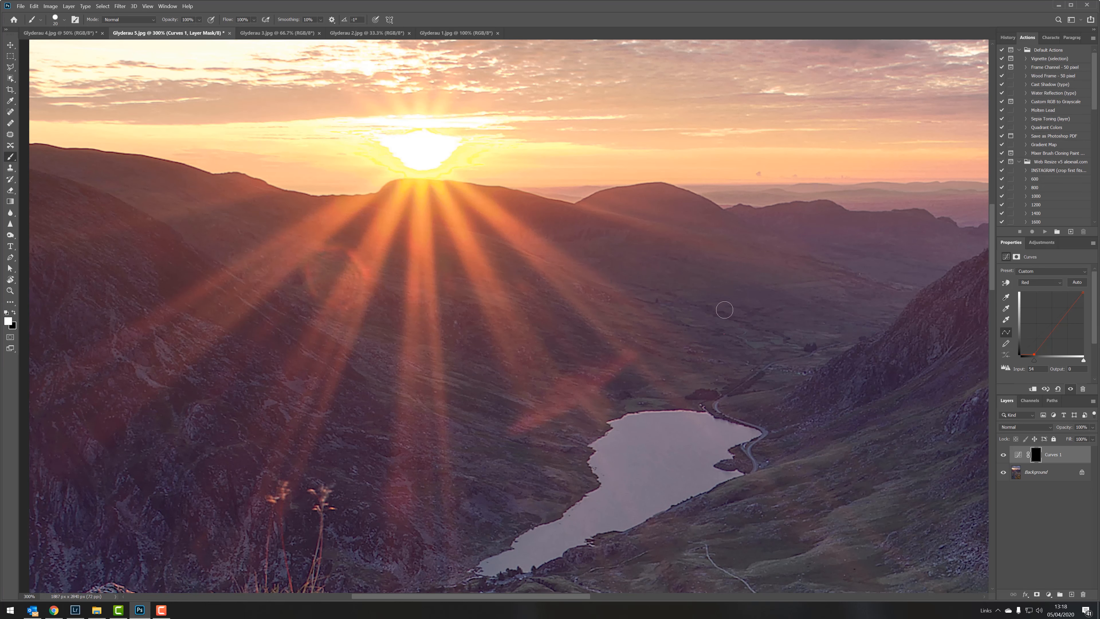
- Paint white on the Curves mask over the red flare streak above the lake, using 20% brush opacity, and compare before and after
key("bracketleft")
key("bracketleft")
key("bracketright")
key("bracketright")
mouse_move(539, 417)
left_mouse_down()
mouse_move(514, 430)
mouse_move(602, 369)
mouse_move(581, 401)
left_mouse_up()
key("2")
left_click(1003, 455)
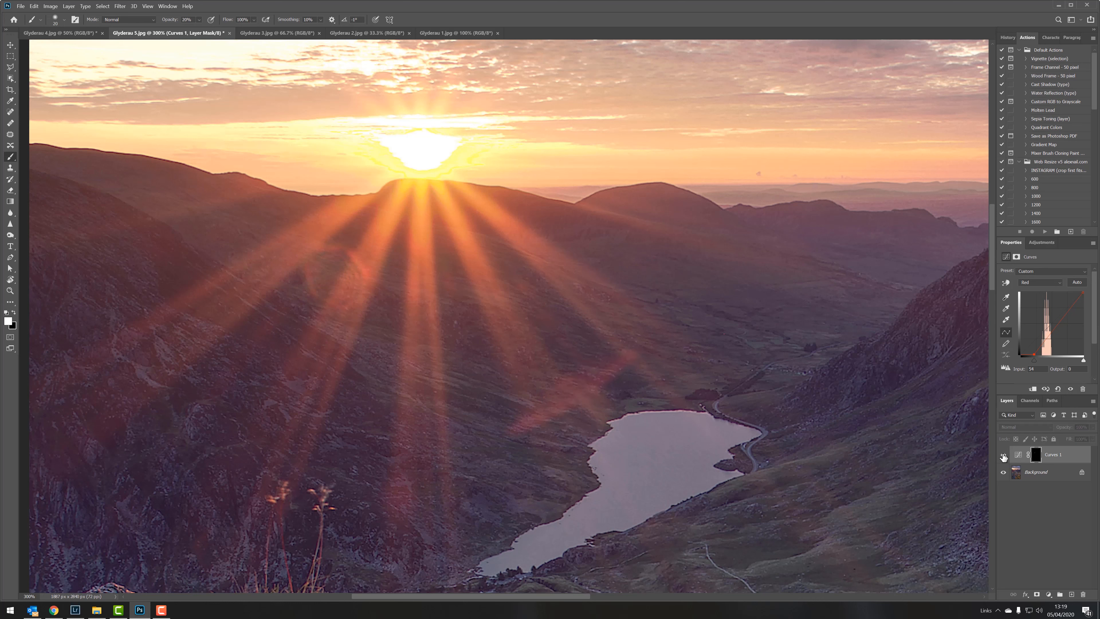
left_click(1003, 455)
left_click(1003, 455)
left_click(1003, 455)
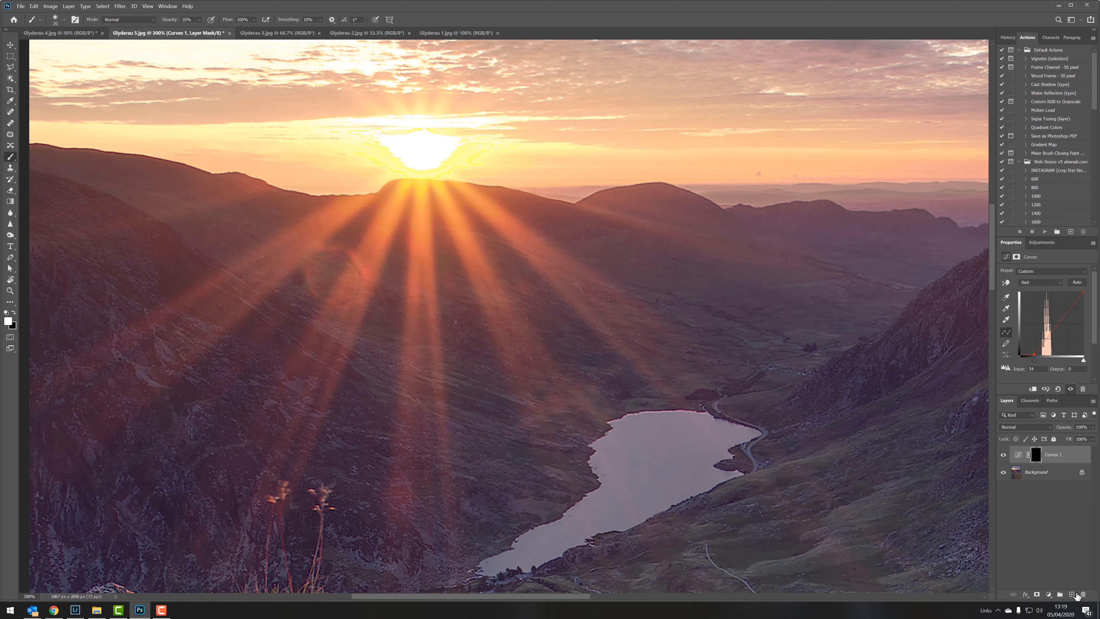
- Add an empty layer directly above the Background and set up a much smaller Clone Stamp brush at 30% opacity
left_click(1055, 478)
left_click(1071, 594)
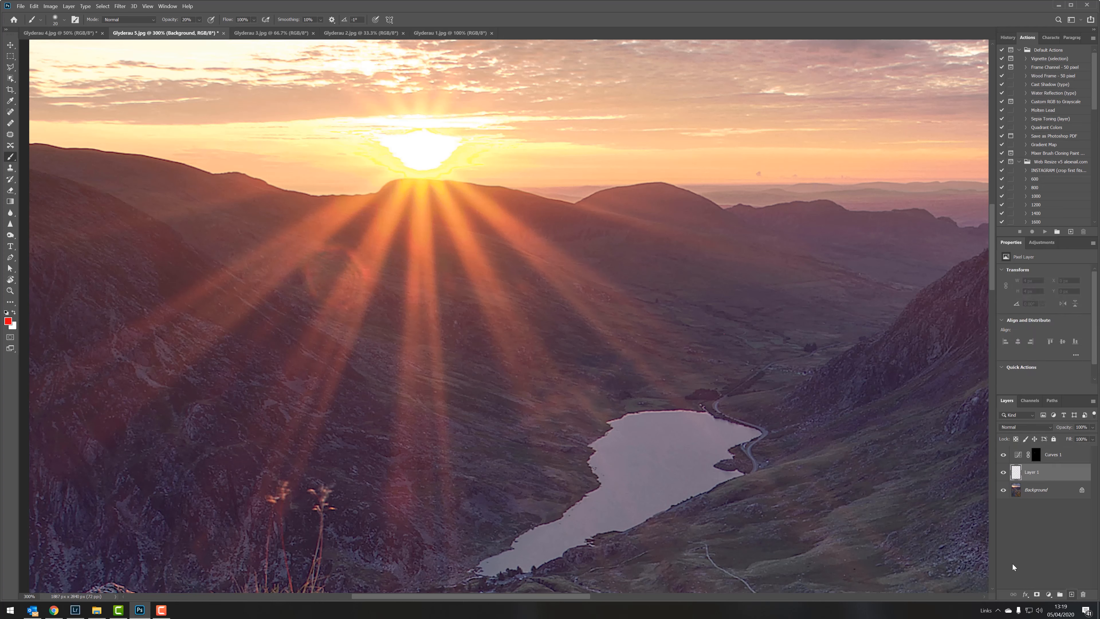
left_click(10, 170)
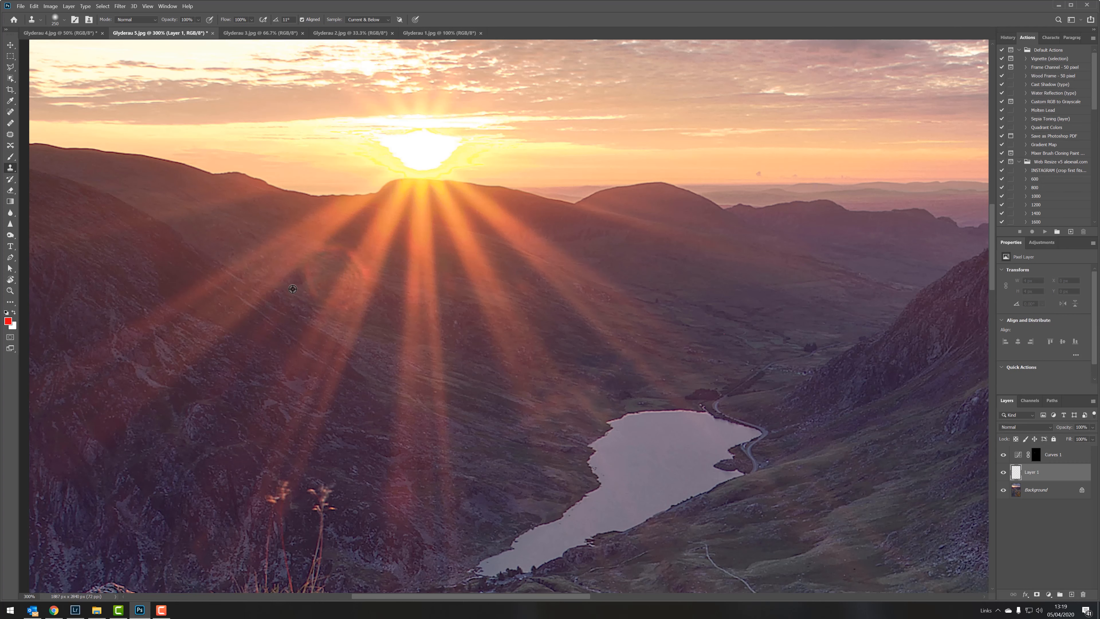
key("bracketleft")
key("bracketleft")
key("bracketleft")
key("bracketleft")
key("bracketleft")
key("bracketleft")
key("bracketleft")
key("bracketleft")
key("bracketleft")
key("bracketleft")
key("bracketleft")
key("bracketleft")
key("3")
key("bracketleft")
- Clone out the round lens flare between the sun rays on the hillside and compare the new layer on and off
mouse_move(308, 270)
left_mouse_down()
mouse_move(315, 299)
mouse_move(325, 289)
left_mouse_up()
mouse_move(347, 233)
left_mouse_down()
mouse_move(329, 249)
mouse_move(348, 249)
mouse_move(334, 245)
mouse_move(343, 248)
mouse_move(313, 287)
mouse_move(335, 250)
left_mouse_up()
left_click_drag(345, 252, 289, 297)
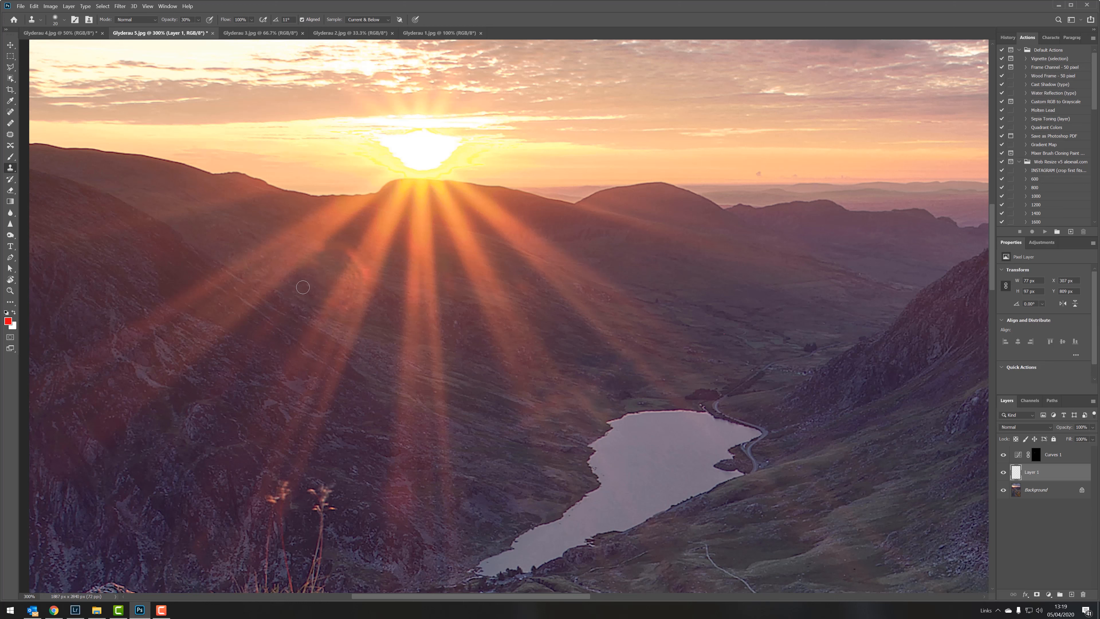
left_click(321, 253)
key("bracketleft")
left_click_drag(358, 287, 359, 286)
left_click(1003, 473)
left_click(1003, 472)
left_click(1003, 472)
left_click(1003, 473)
- Examine the area around the sun in the individual Red, Green and Blue channels
left_click(498, 190)
key("ctrl+plus")
key("ctrl+plus")
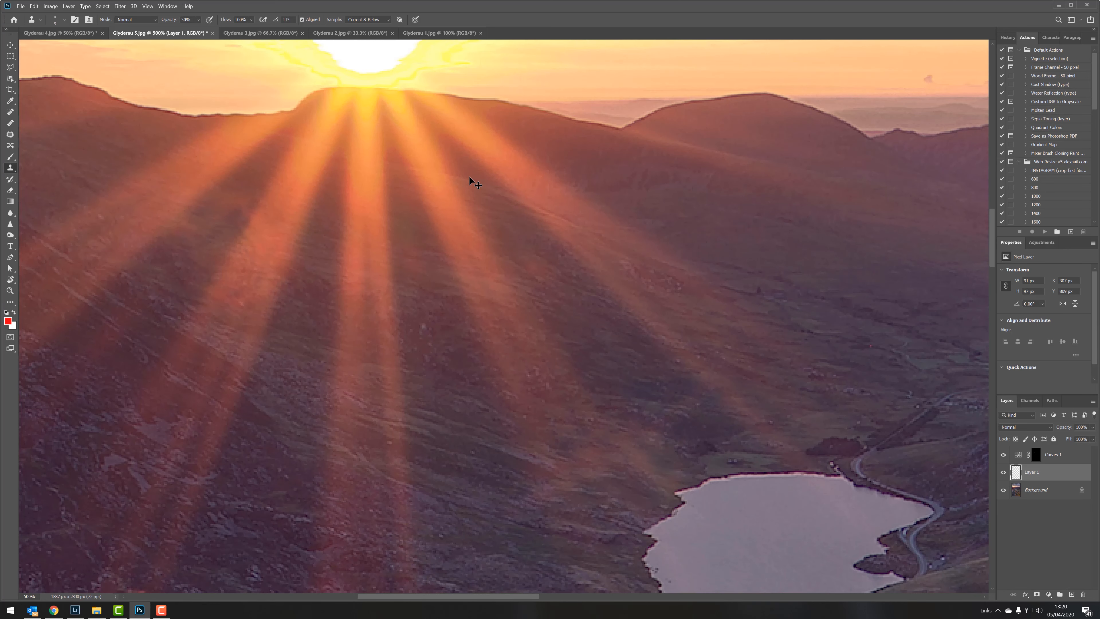
left_click_drag(444, 130, 553, 398)
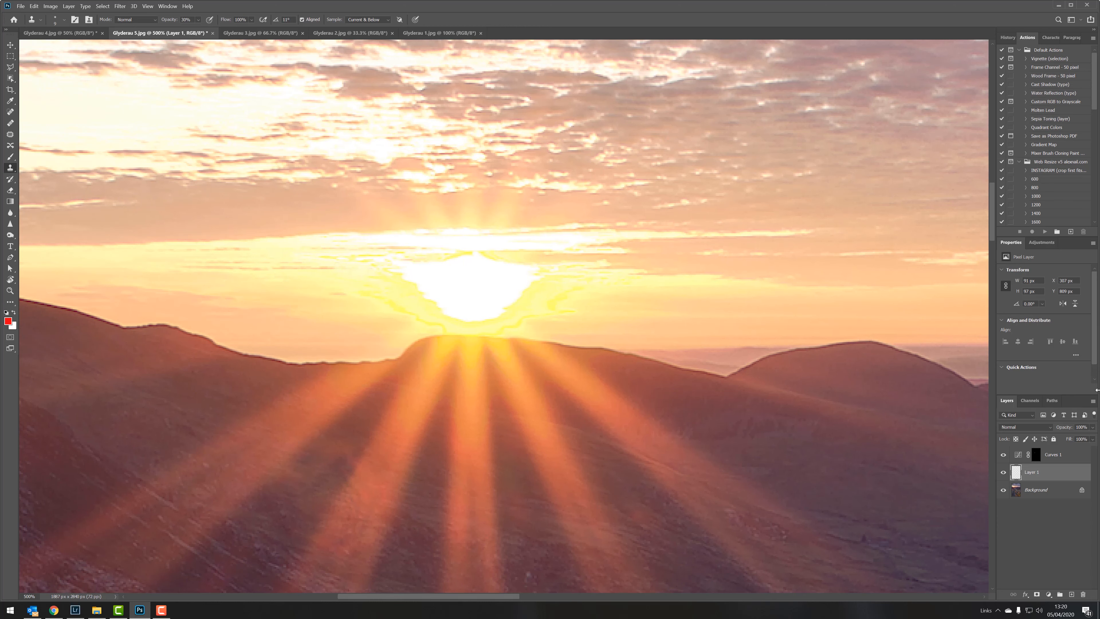
left_click(1030, 404)
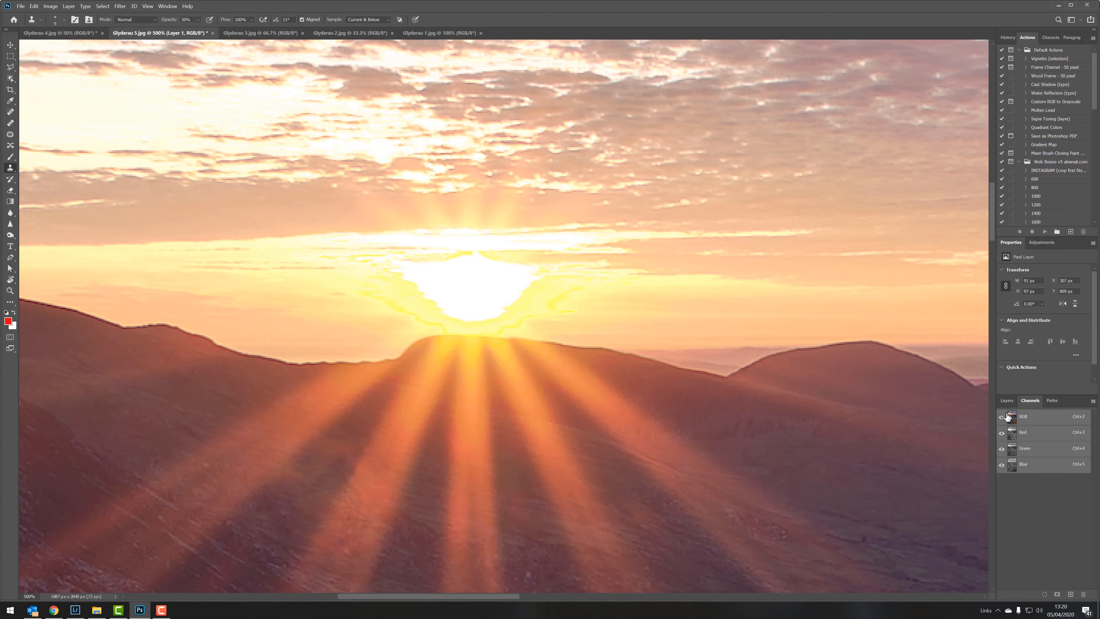
left_click(1009, 435)
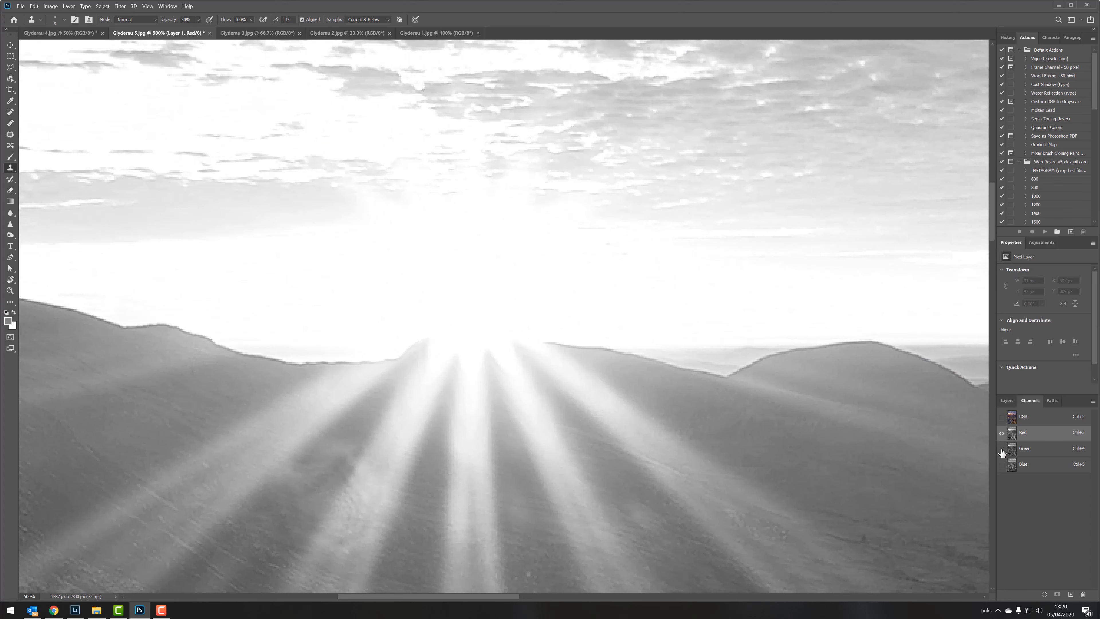
left_click(1001, 448)
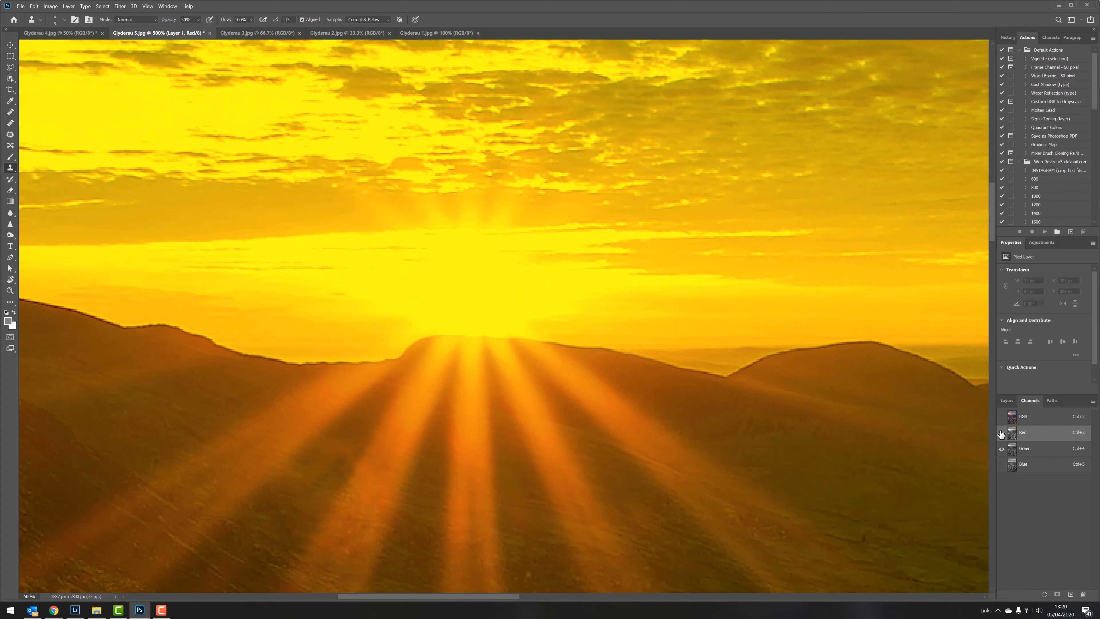
left_click(1001, 433)
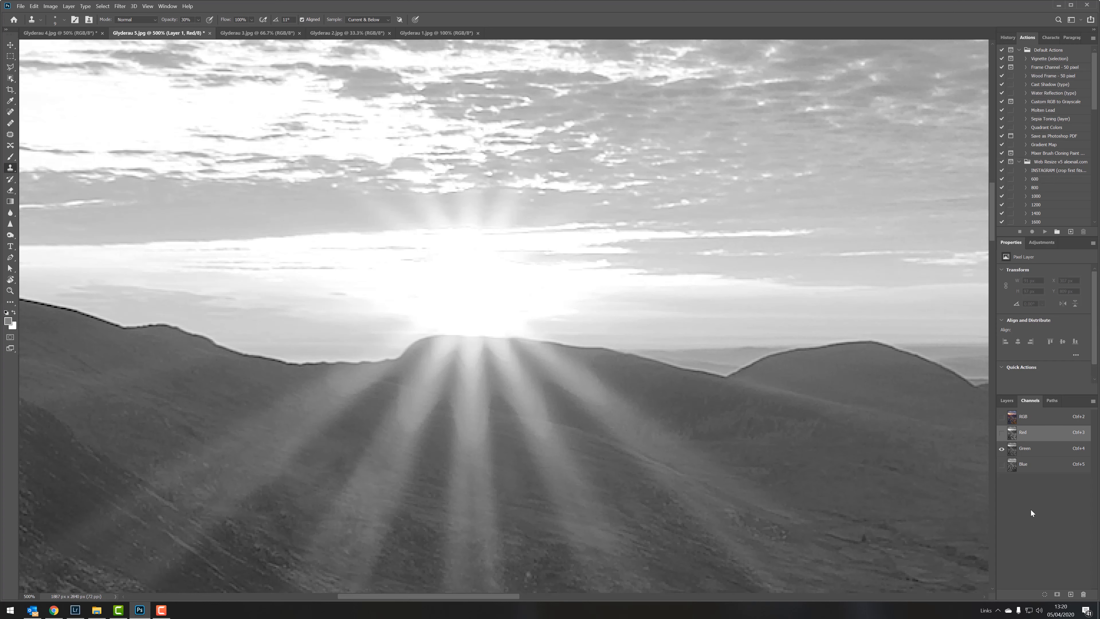
left_click(1002, 464)
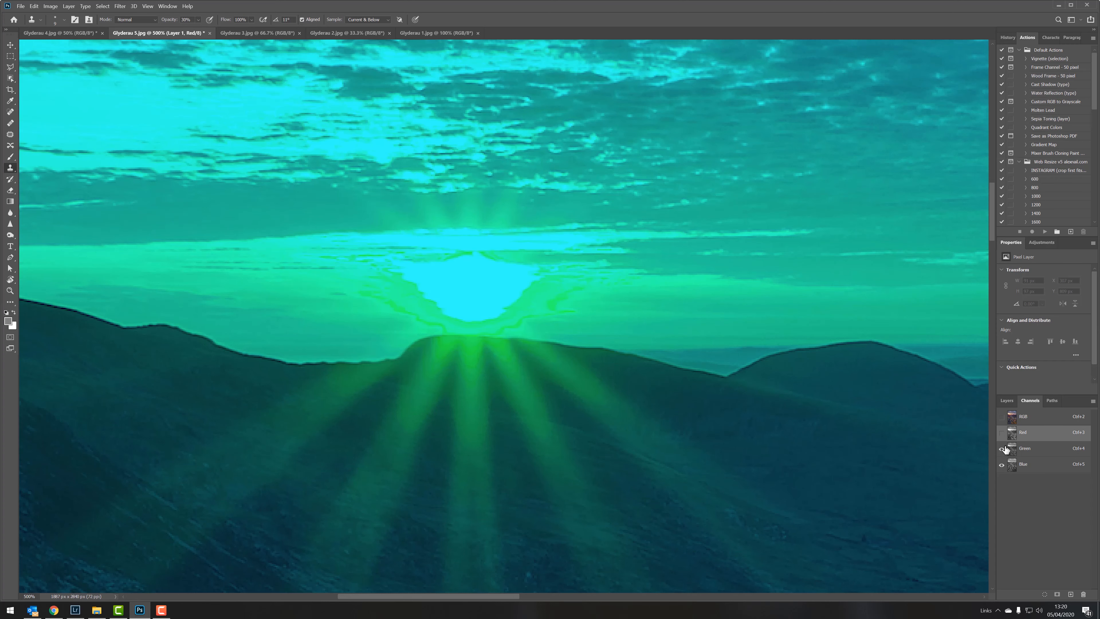